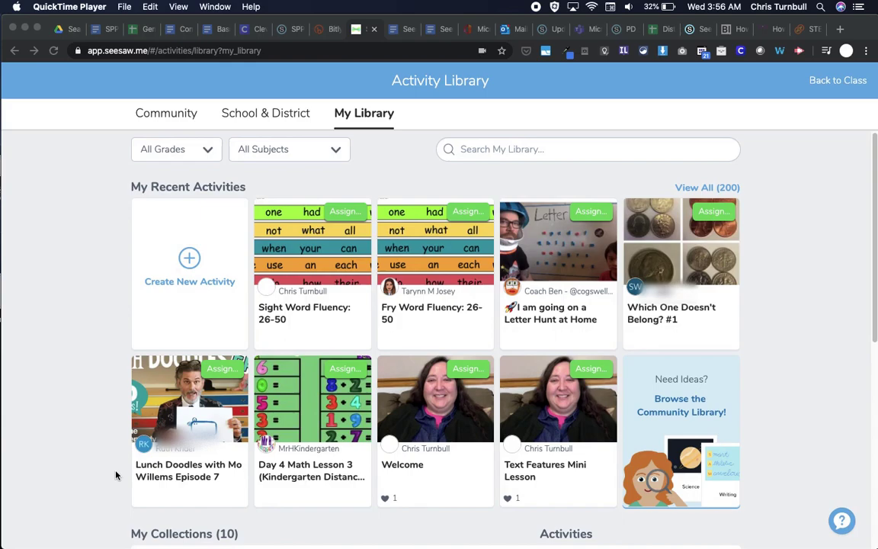
Step: Bring up the Sight Word Fluency: 26-50 activity and open its Share Activity options
left_click(319, 246)
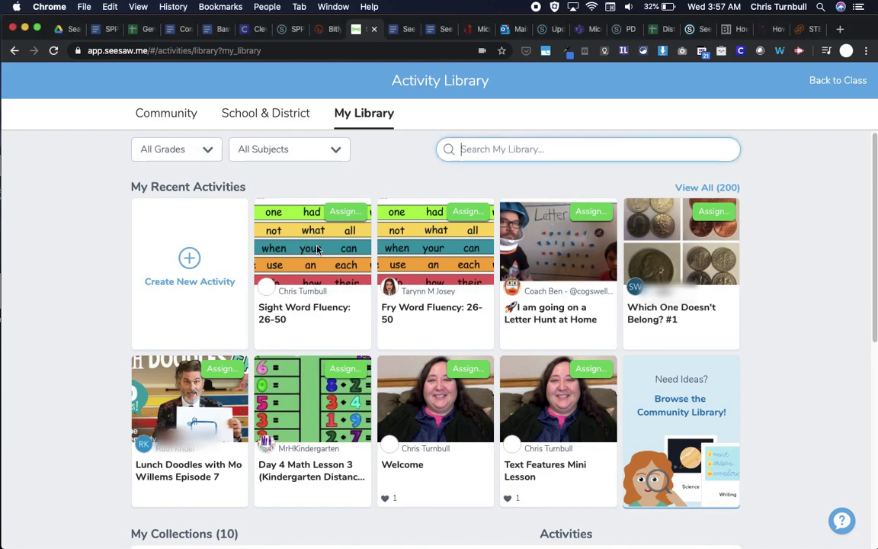
left_click(318, 256)
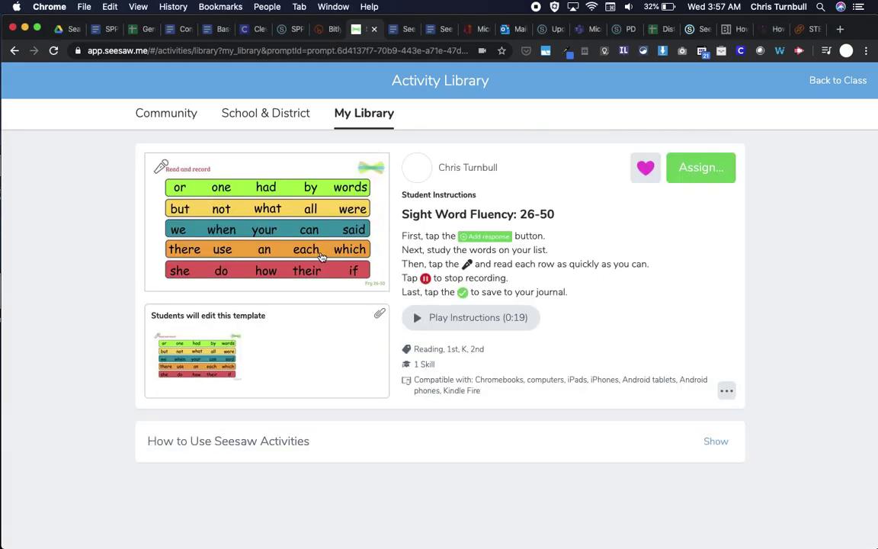
left_click(725, 393)
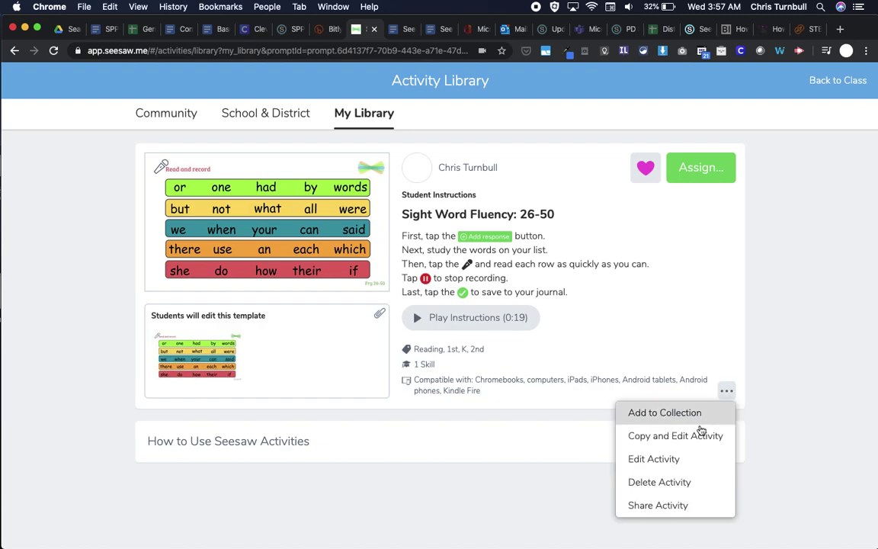
left_click(676, 505)
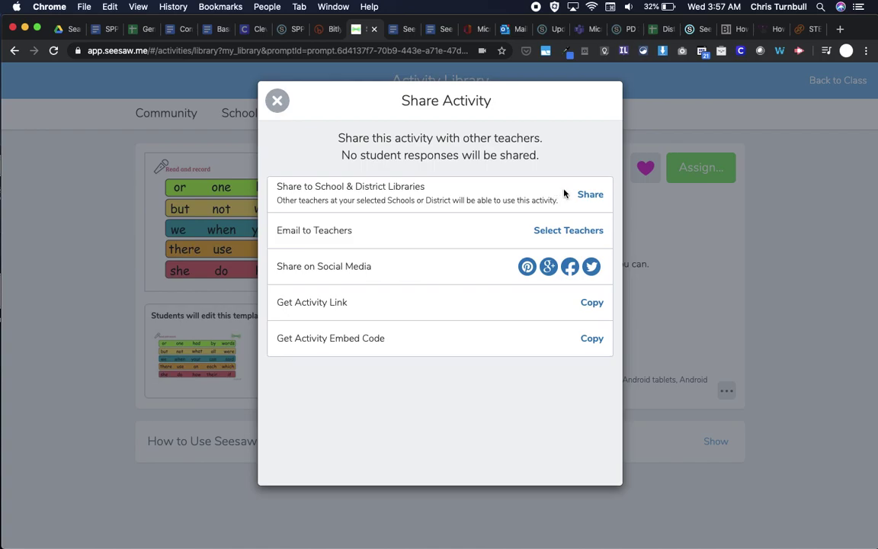
Step: Start sharing to School & District Libraries and open the Schools/District selection list
left_click(587, 198)
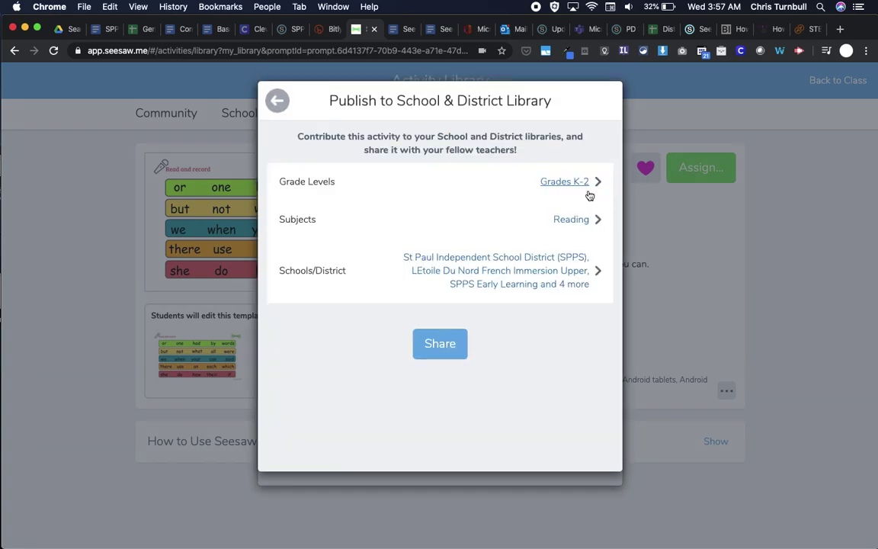
left_click(577, 271)
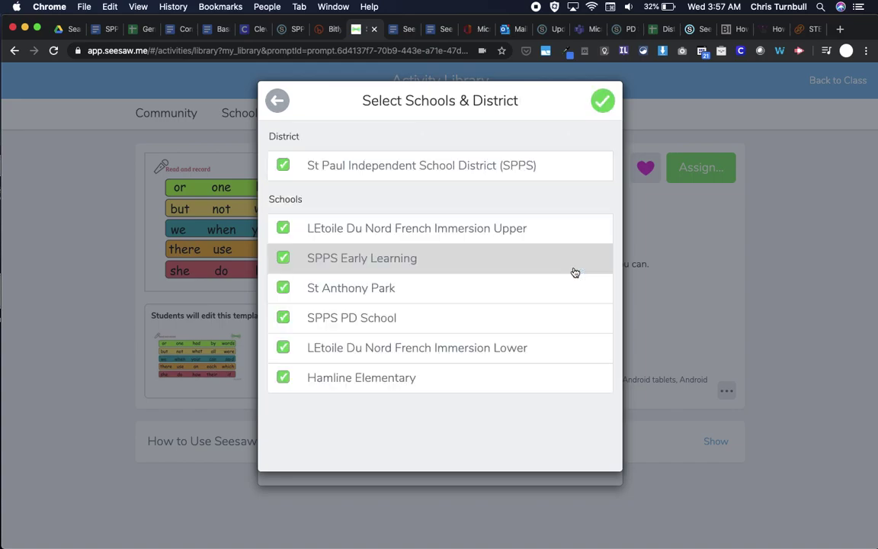
Step: Uncheck the St Paul district and five other schools, leaving only SPPS PD School
left_click(284, 168)
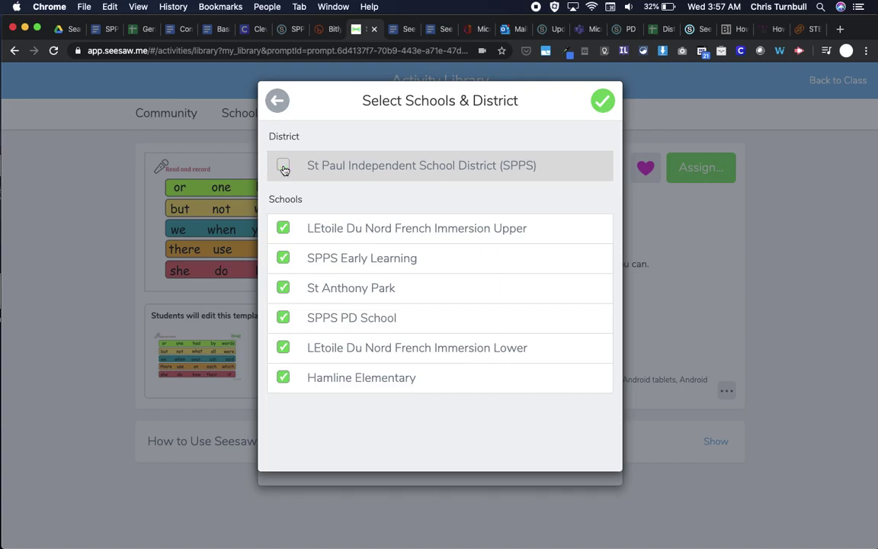
left_click(283, 228)
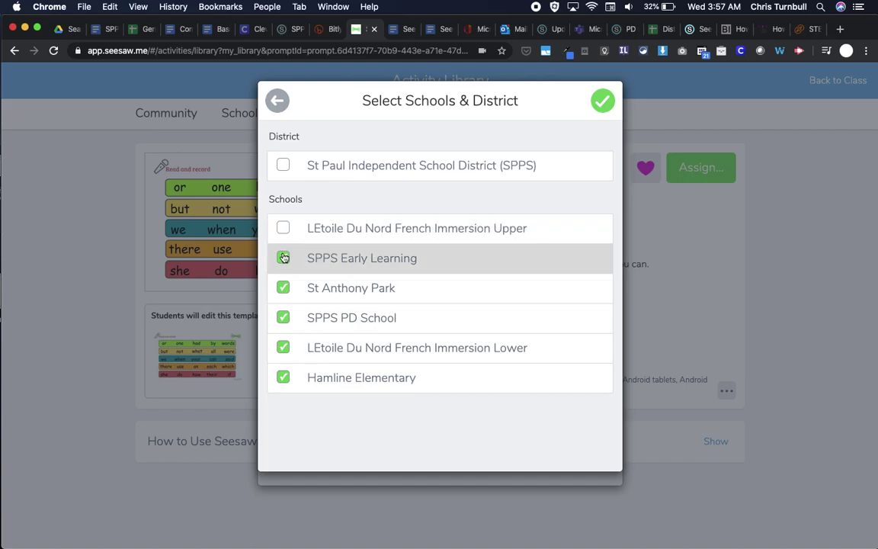
left_click(283, 259)
left_click(283, 287)
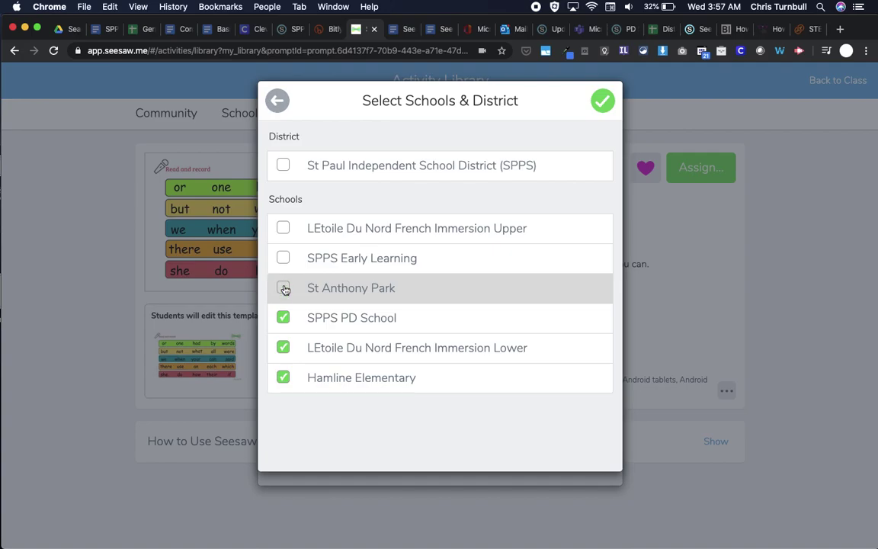
left_click(283, 349)
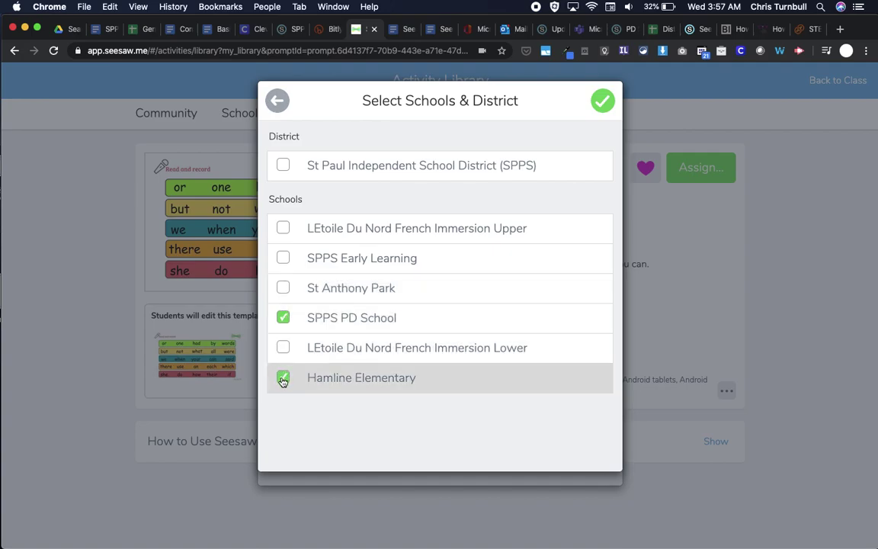
left_click(283, 379)
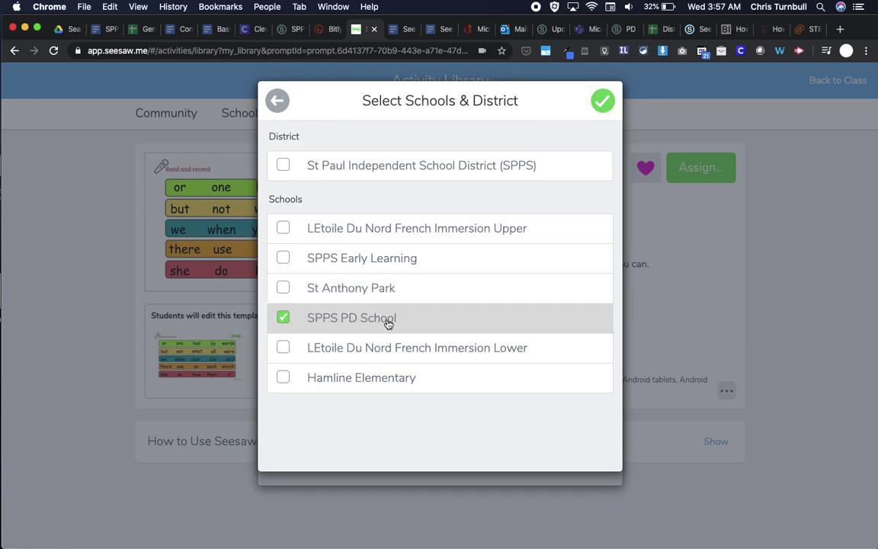
Step: Confirm SPPS PD School as destination and keep grades K, 1st and 2nd
left_click(604, 102)
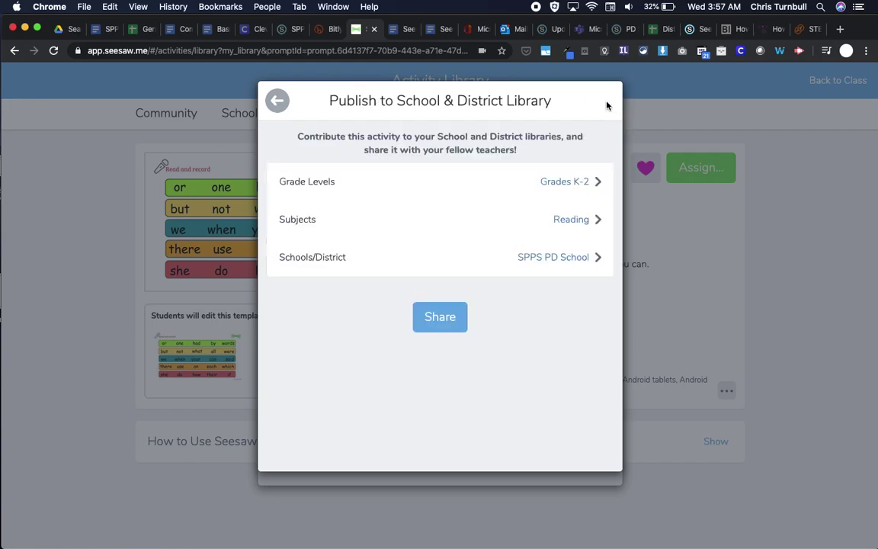
left_click(578, 184)
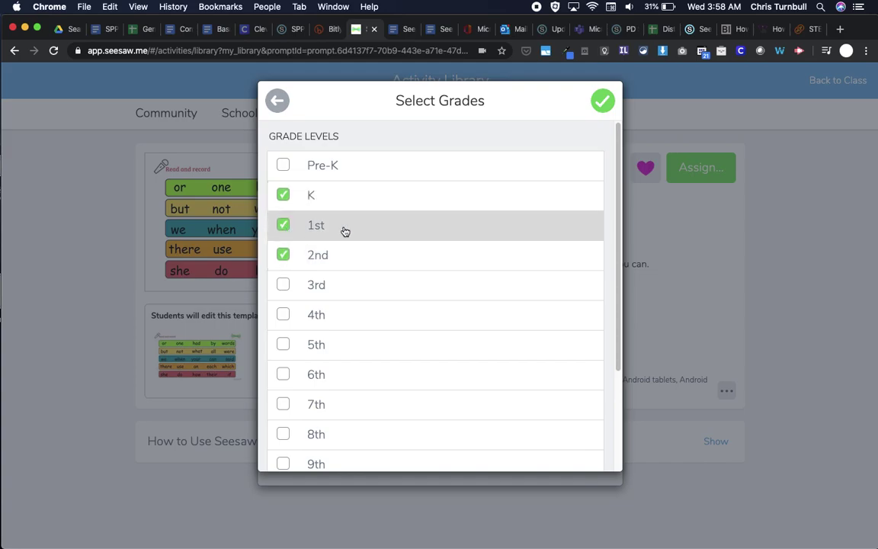
left_click(603, 104)
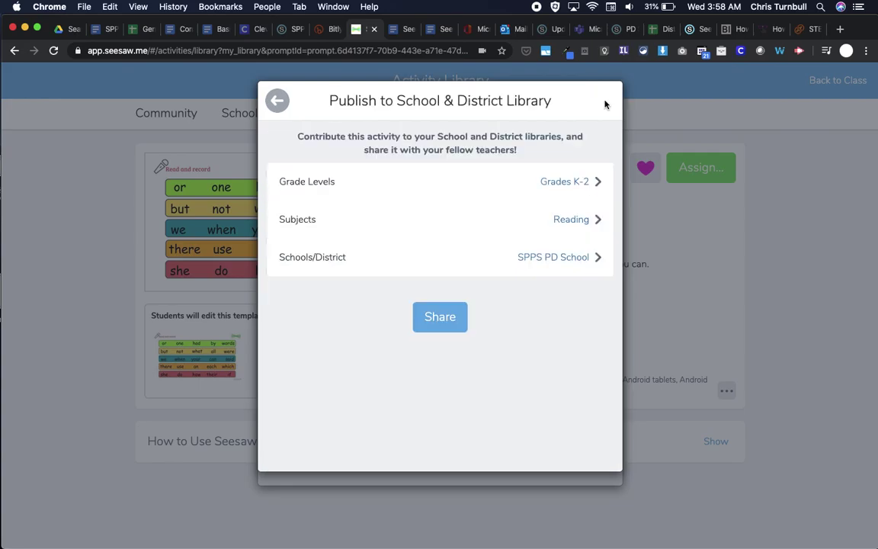
Step: Add English Language Arts to the subjects alongside Reading and confirm
left_click(568, 220)
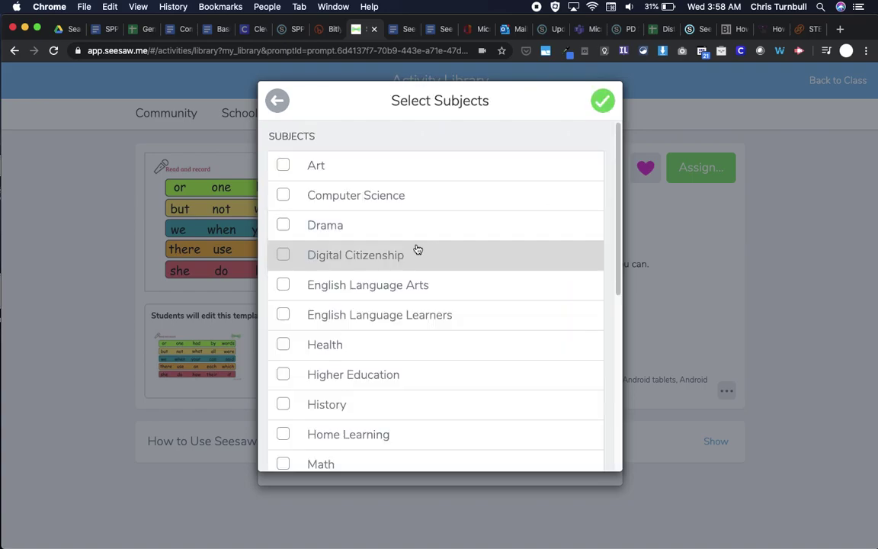
scroll(407, 320, "down", 1)
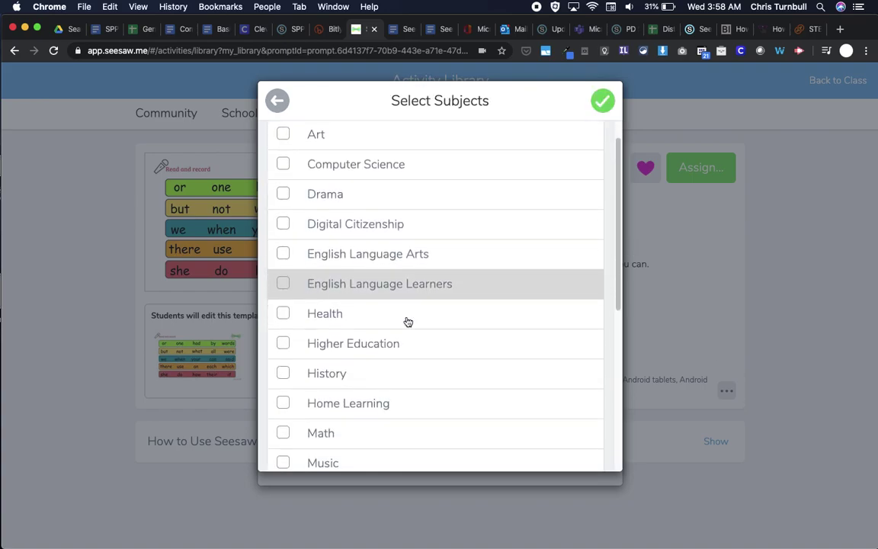
scroll(406, 322, "down", 2)
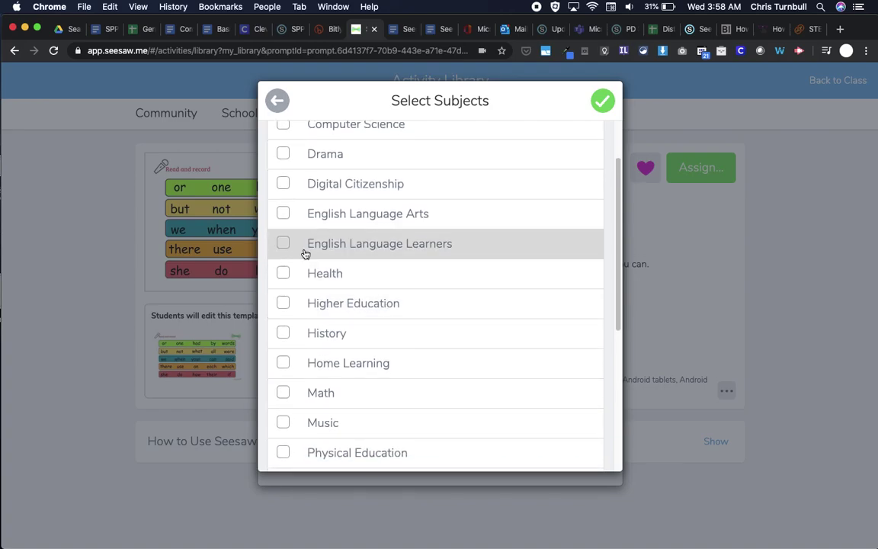
left_click(285, 215)
scroll(359, 256, "down", 5)
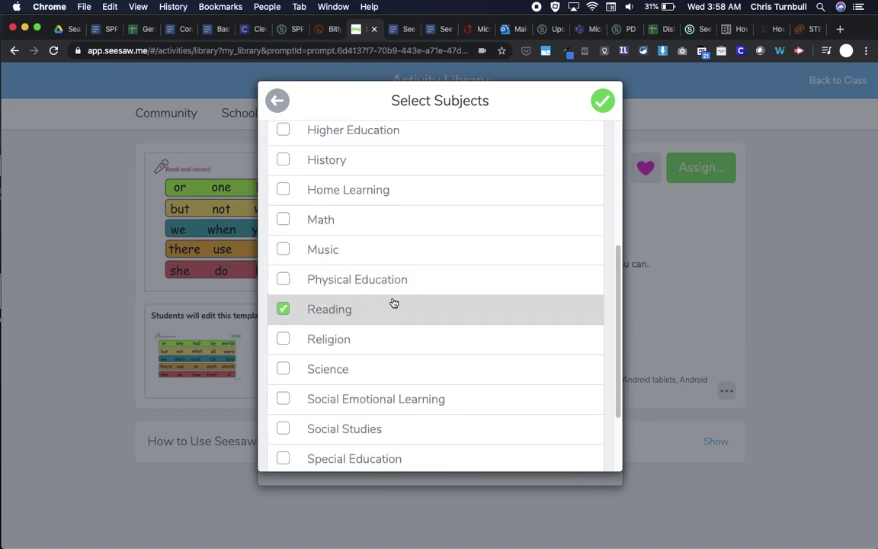
left_click(602, 101)
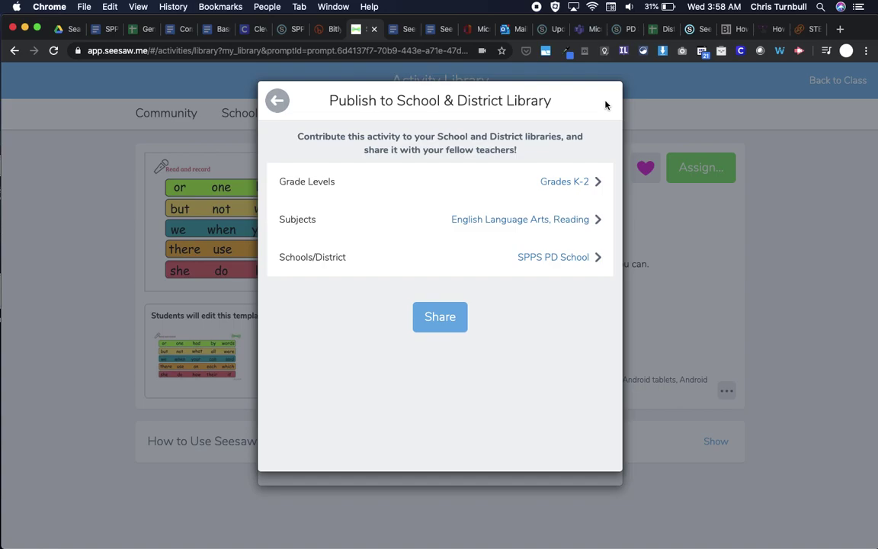
Step: Publish the activity to SPPS PD School, dismiss the confirmation, and close the sharing dialogs
left_click(448, 323)
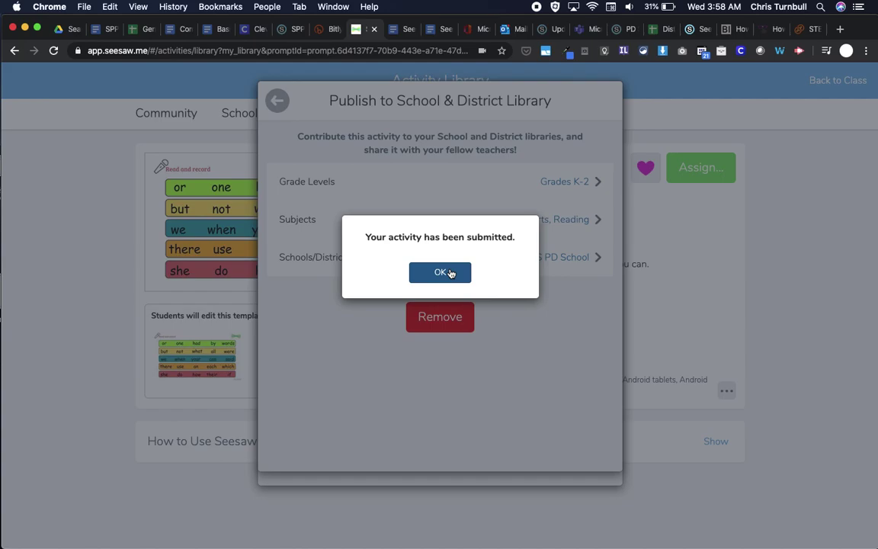
left_click(450, 273)
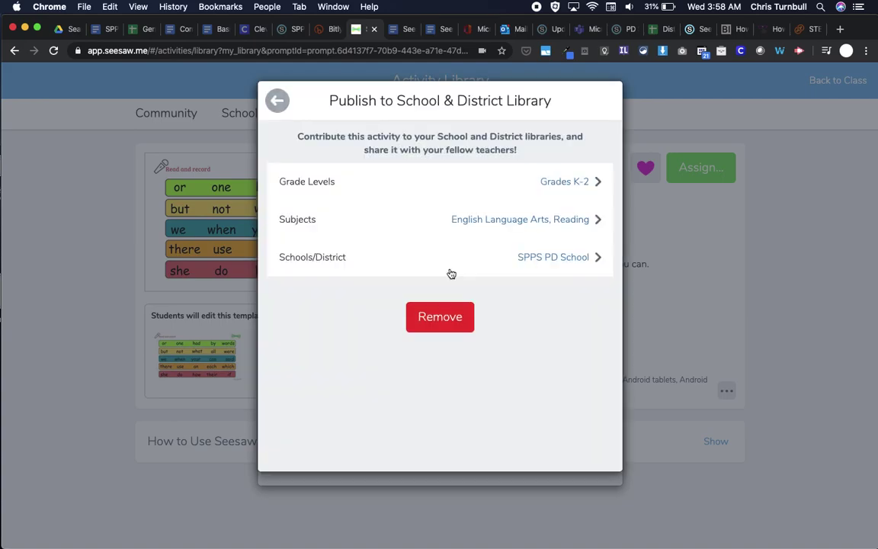
left_click(277, 100)
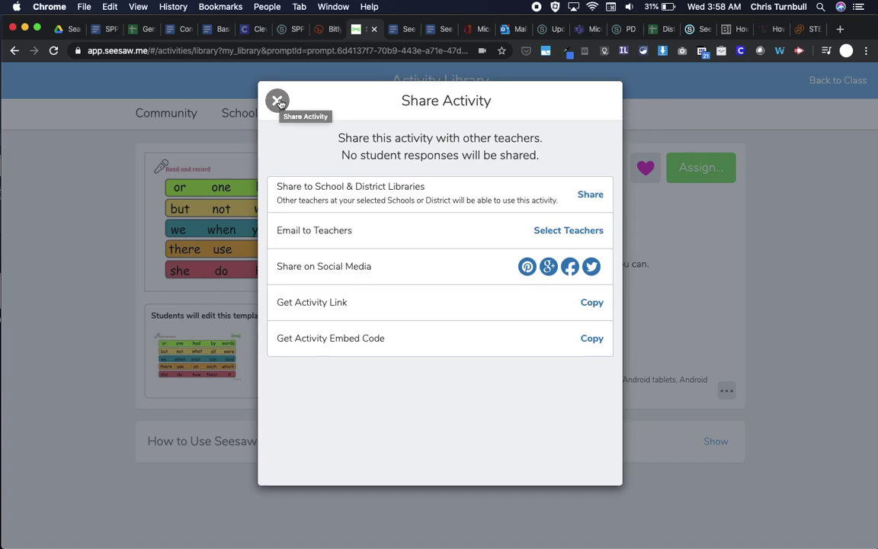
left_click(278, 101)
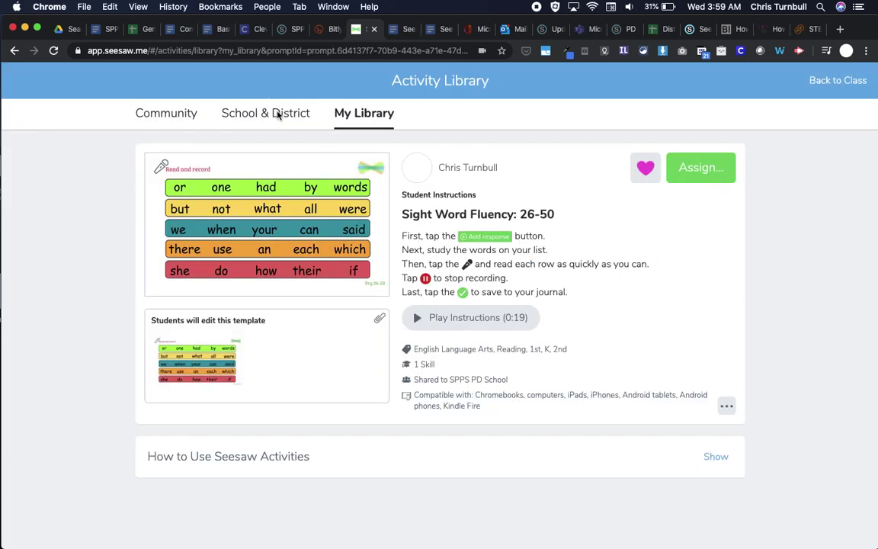
left_click(277, 114)
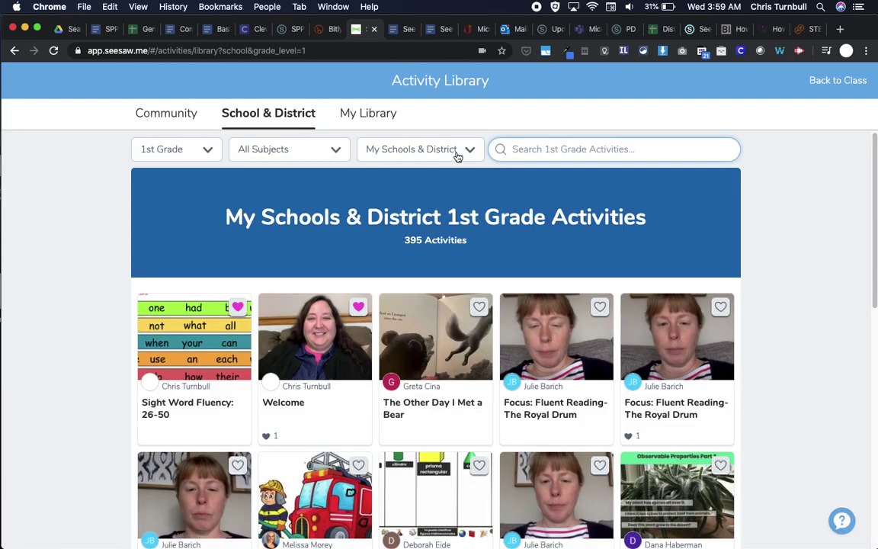
Step: Filter the School & District library to SPPS PD School to verify the listing, then return to My Library
left_click(468, 149)
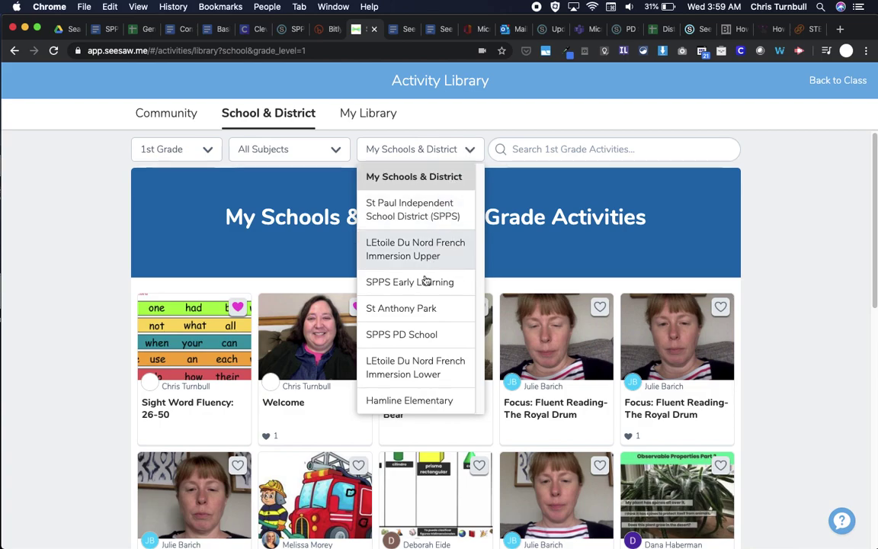
left_click(415, 336)
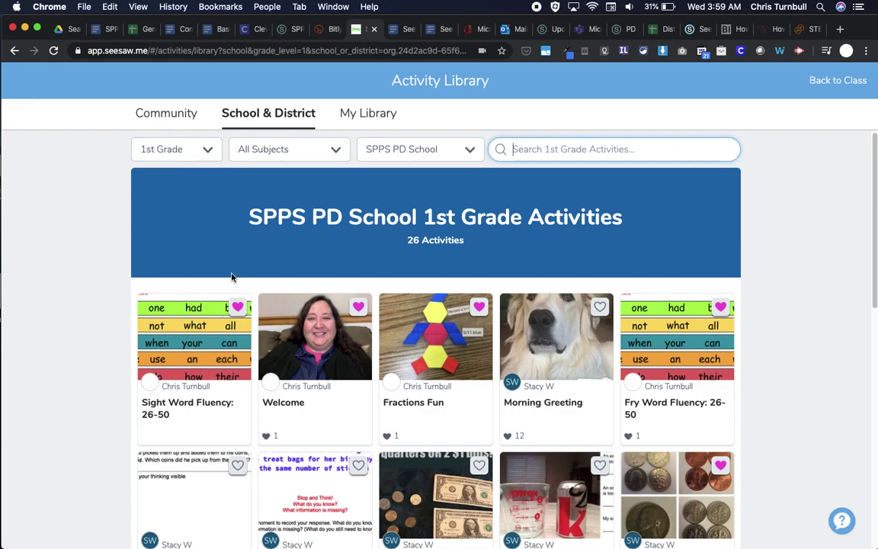
left_click(364, 115)
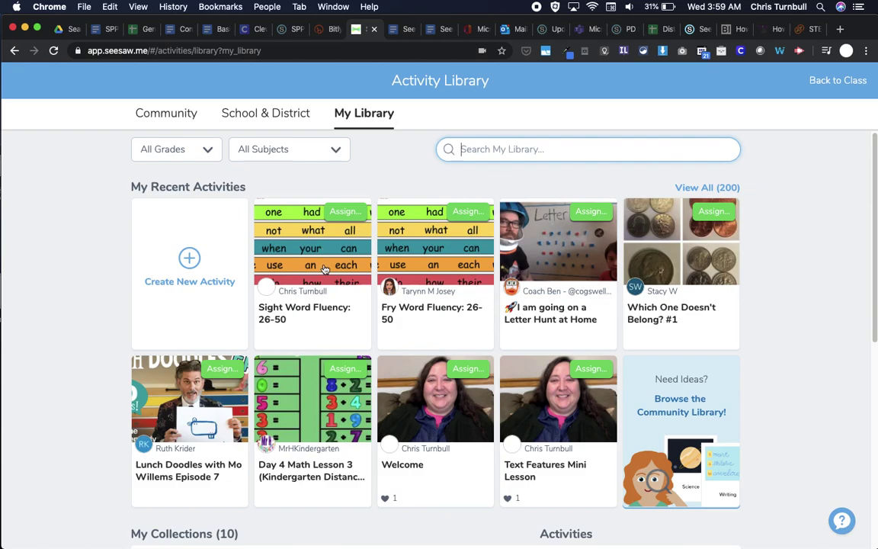
Step: Reopen Sight Word Fluency: 26-50's Share Activity options, showing the email-to-teachers choice
left_click(293, 244)
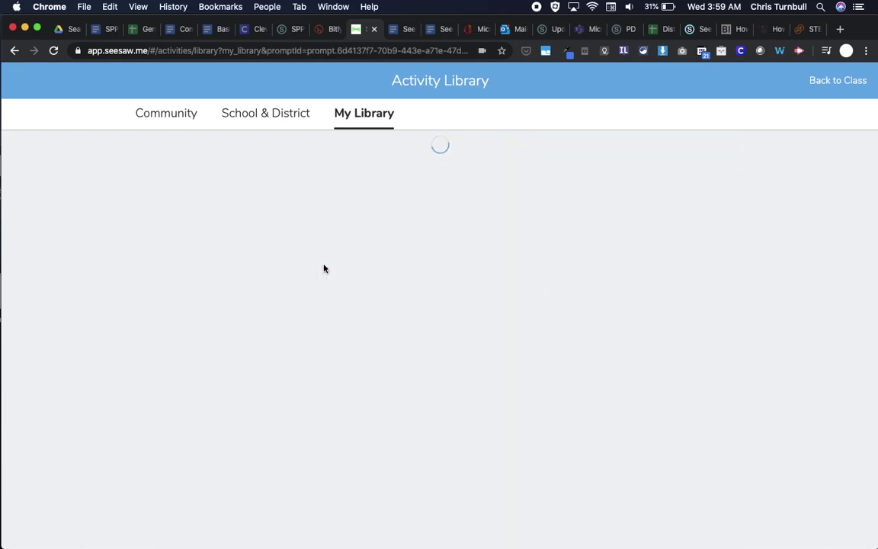
left_click(726, 405)
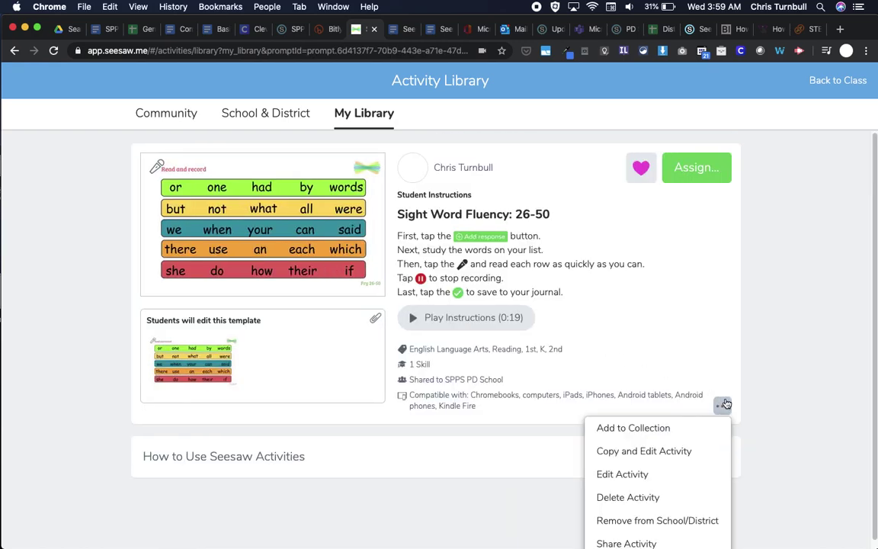
left_click(650, 544)
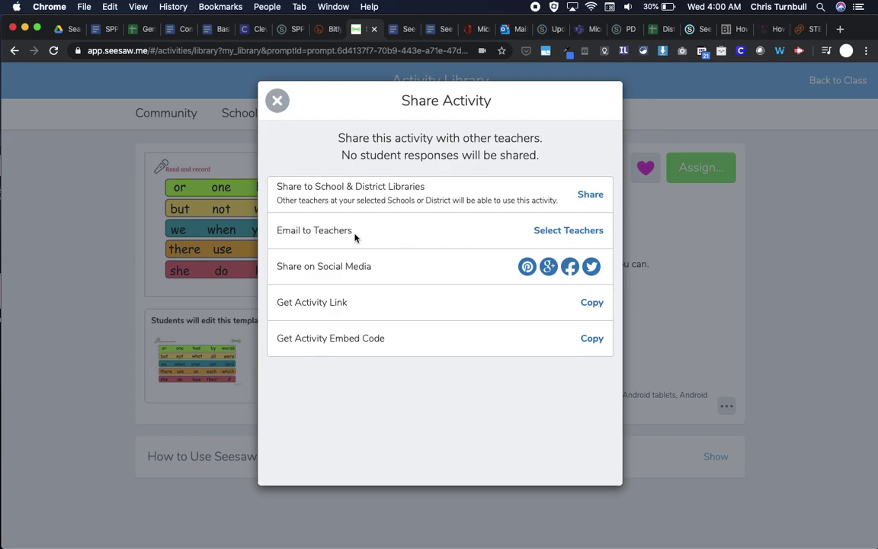
left_click(553, 233)
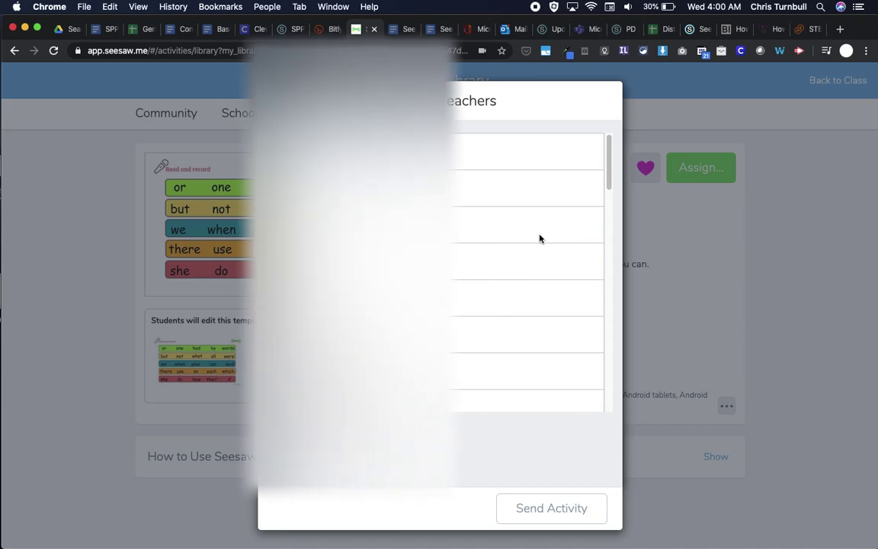
scroll(432, 272, "down", 10)
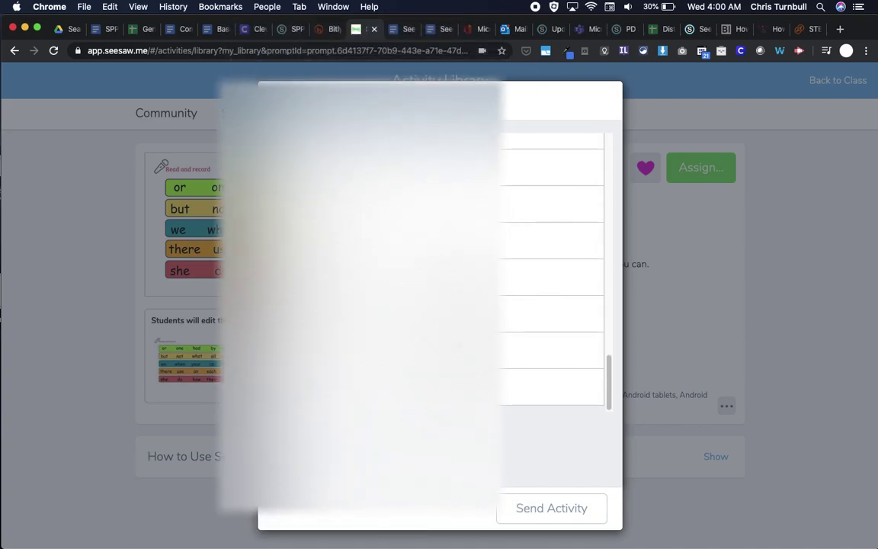